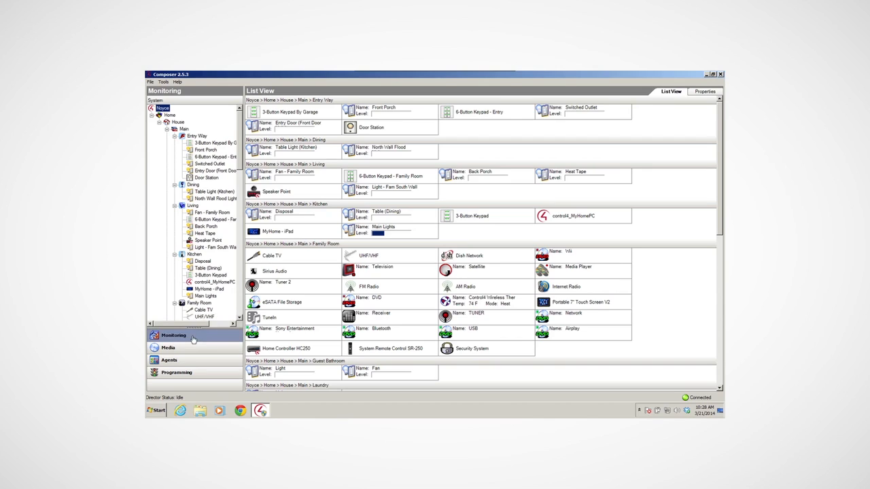
{"action": "left_click", "coordinate": [191, 363]}
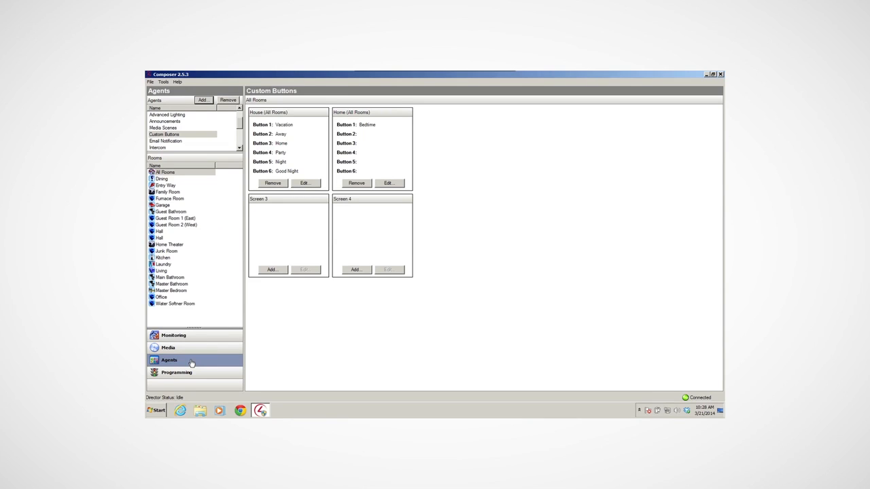
{"action": "left_click", "coordinate": [201, 101]}
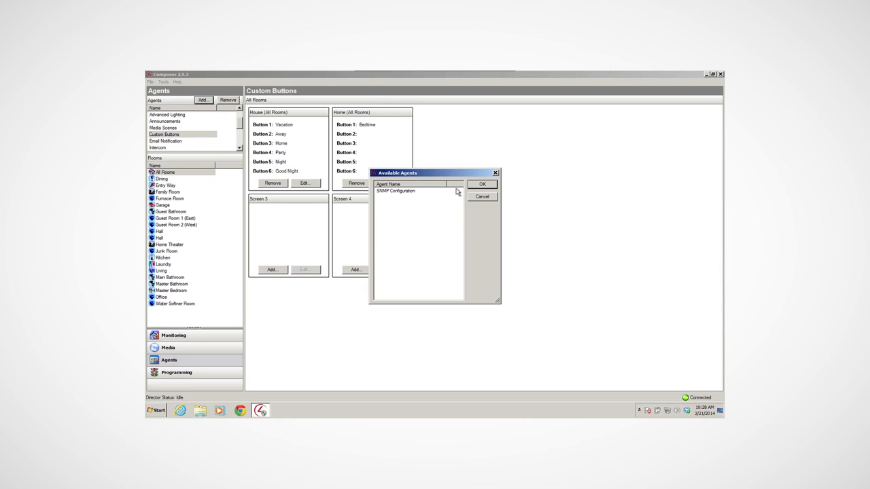
{"action": "left_click", "coordinate": [401, 194]}
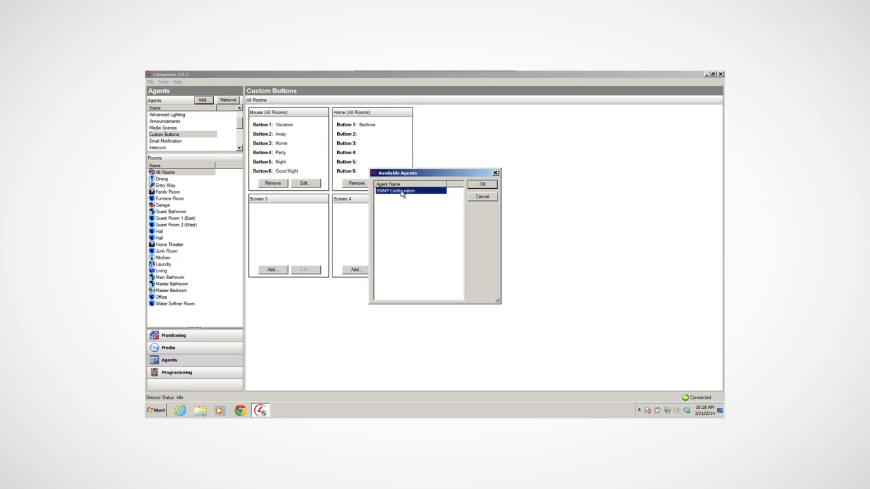
{"action": "left_click", "coordinate": [482, 197]}
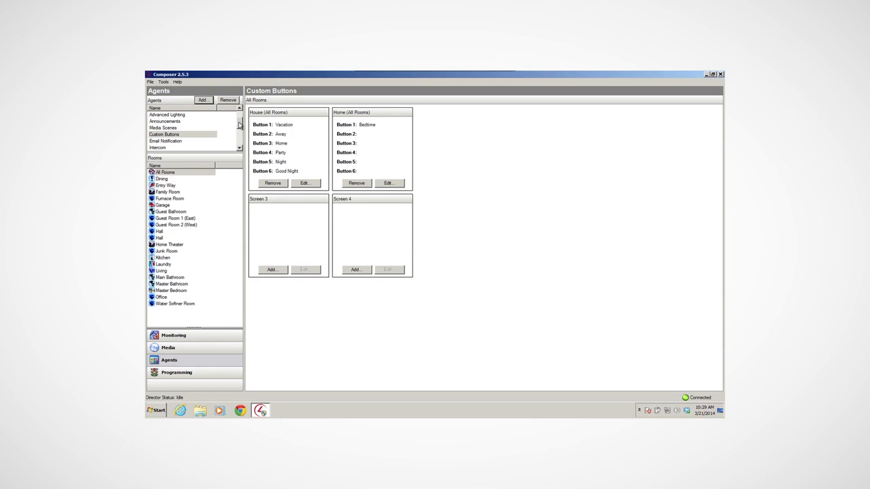
Create a new timer named Occupancy in the Timer agent
{"action": "left_click_drag", "start_coordinate": [239, 124], "coordinate": [239, 139]}
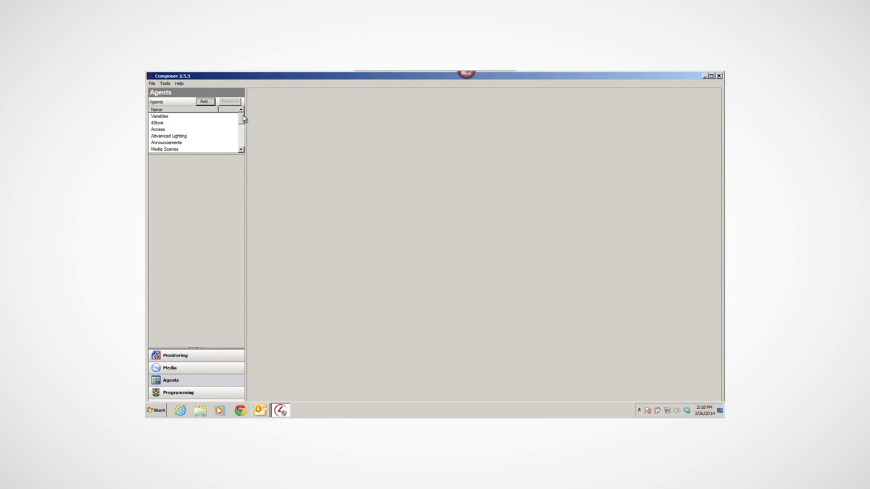
{"action": "left_click_drag", "start_coordinate": [241, 120], "coordinate": [241, 142]}
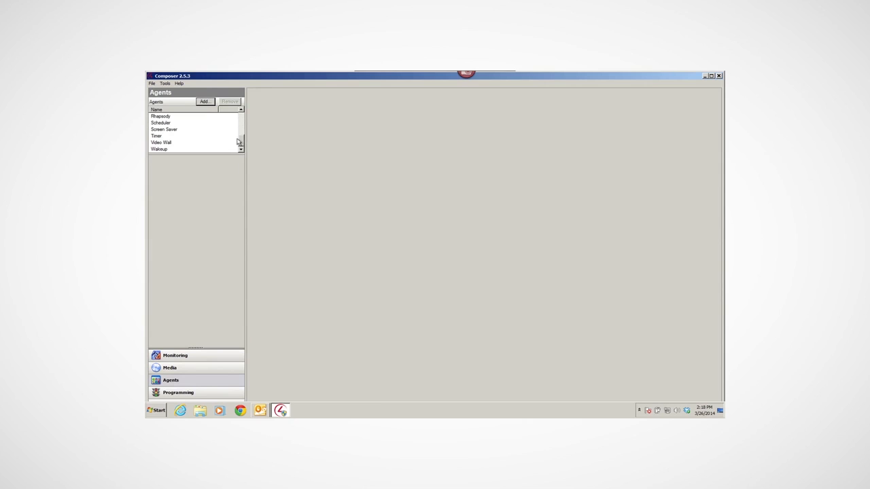
{"action": "left_click", "coordinate": [157, 137]}
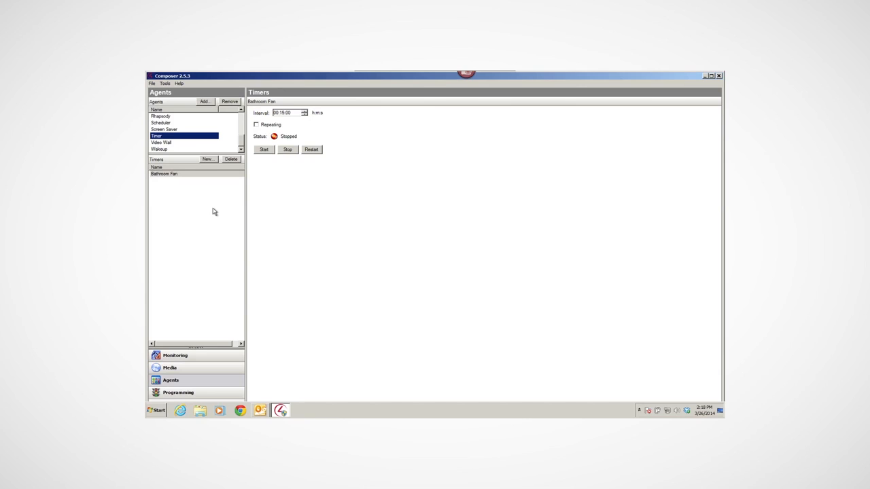
{"action": "left_click", "coordinate": [209, 159]}
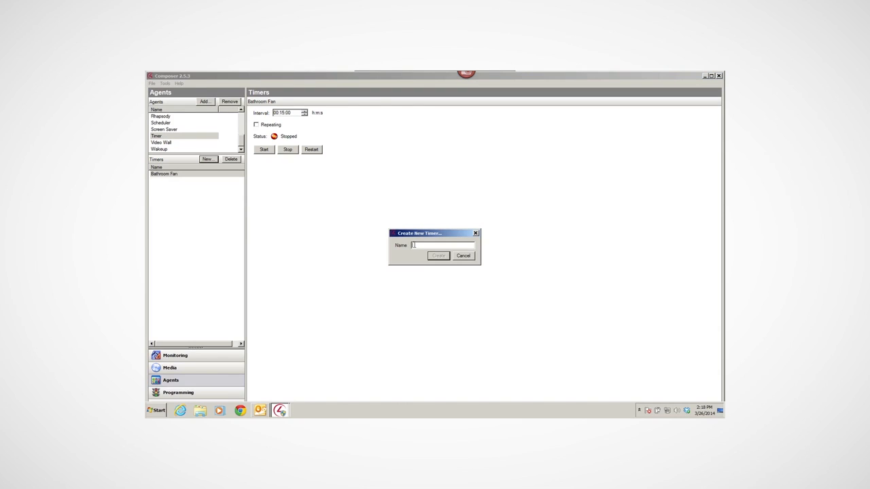
{"action": "type", "text": "Occupancy"}
{"action": "left_click", "coordinate": [439, 255]}
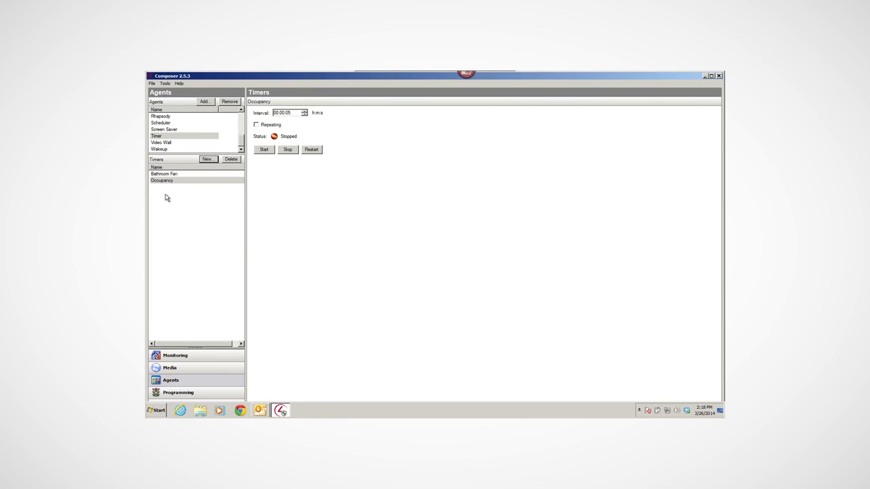
{"action": "left_click", "coordinate": [283, 113]}
{"action": "left_click", "coordinate": [182, 218]}
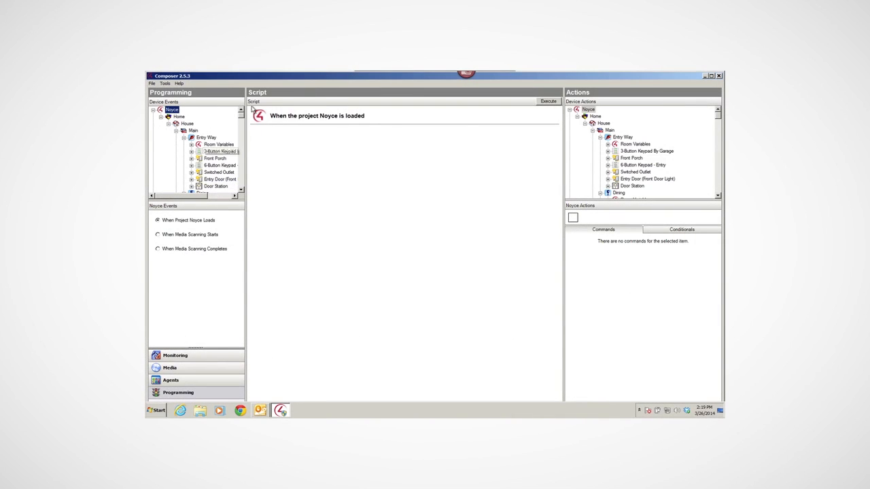
In programming, select the expires event of the Occupancy timer as the event to script
{"action": "left_click_drag", "start_coordinate": [241, 117], "coordinate": [241, 183]}
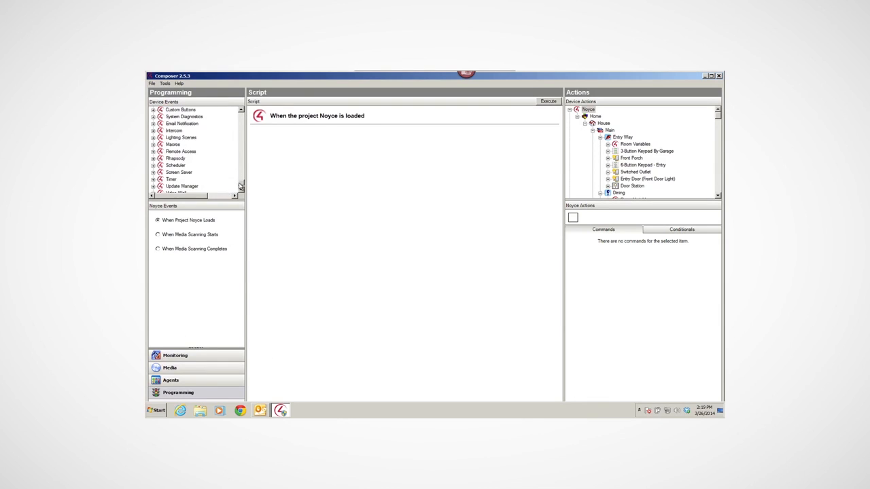
{"action": "left_click", "coordinate": [170, 180]}
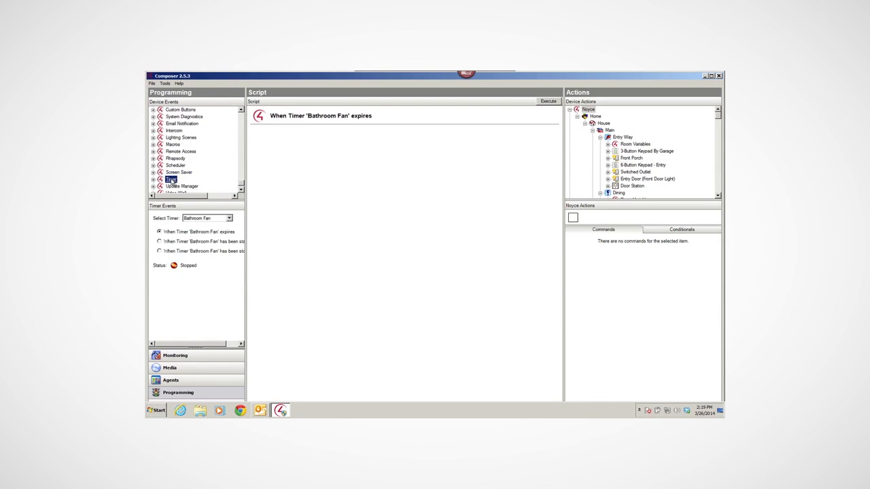
{"action": "left_click", "coordinate": [229, 218]}
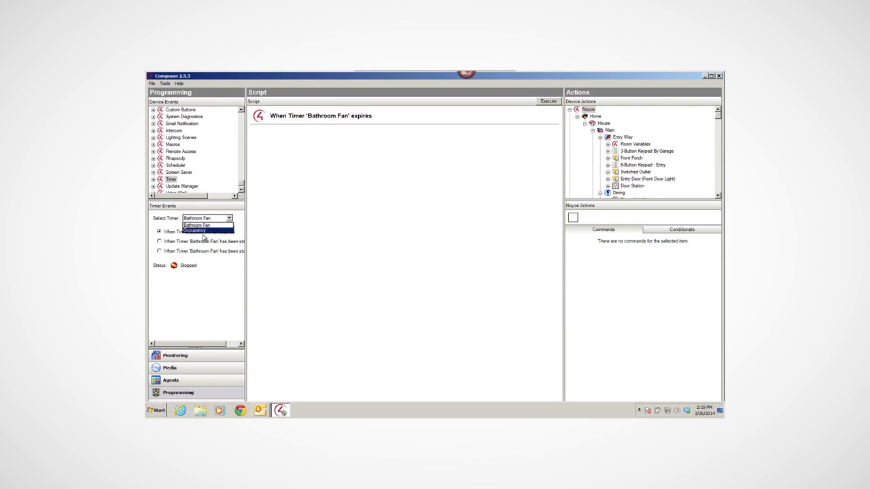
{"action": "left_click", "coordinate": [200, 231]}
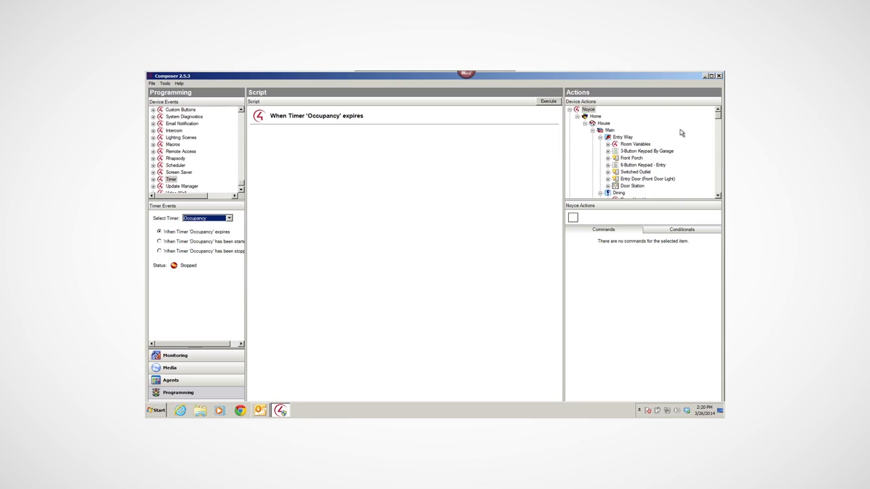
Add a command turning off the Mud Room Switch to the Occupancy timer's expires event
{"action": "left_click_drag", "start_coordinate": [717, 117], "coordinate": [713, 154]}
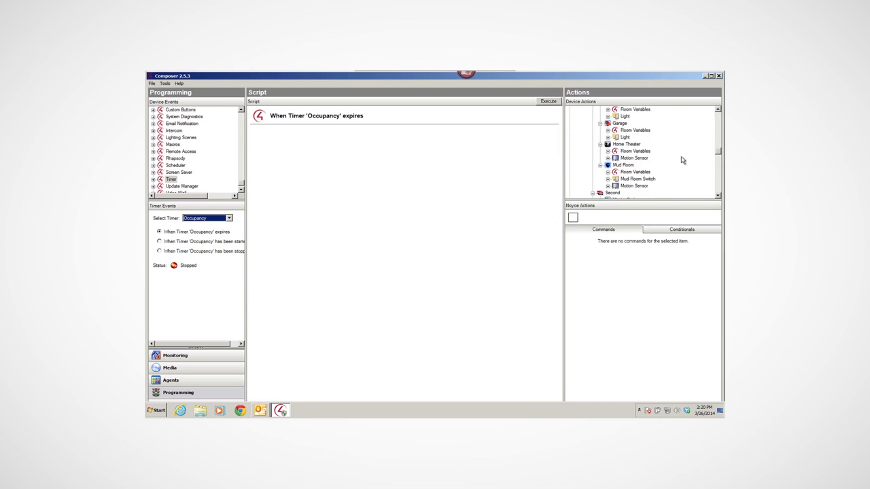
{"action": "left_click", "coordinate": [627, 179]}
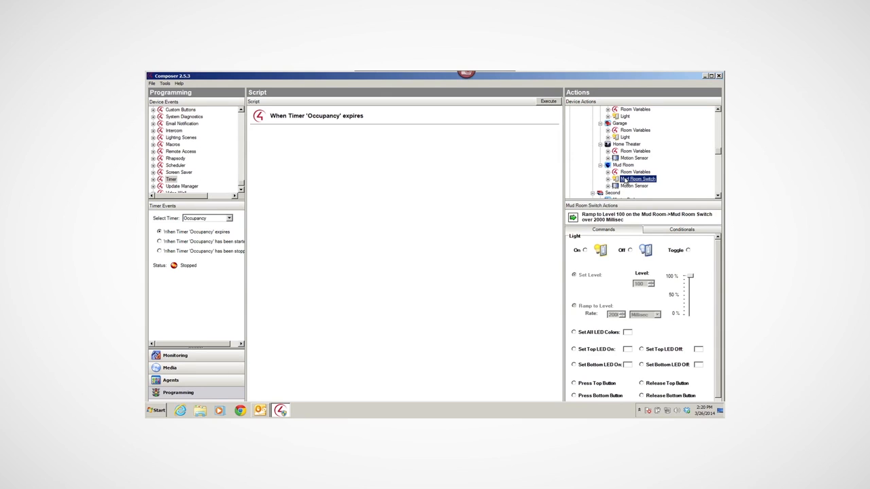
{"action": "left_click", "coordinate": [631, 251]}
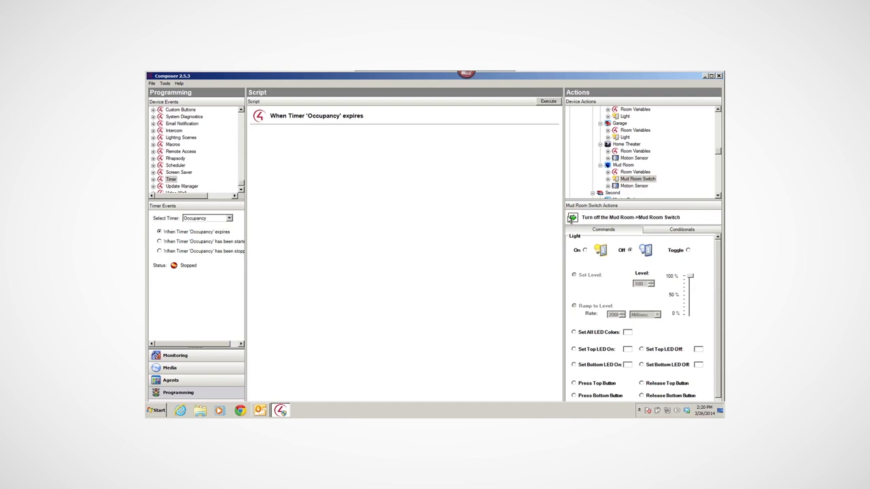
{"action": "left_click_drag", "start_coordinate": [573, 217], "coordinate": [347, 162]}
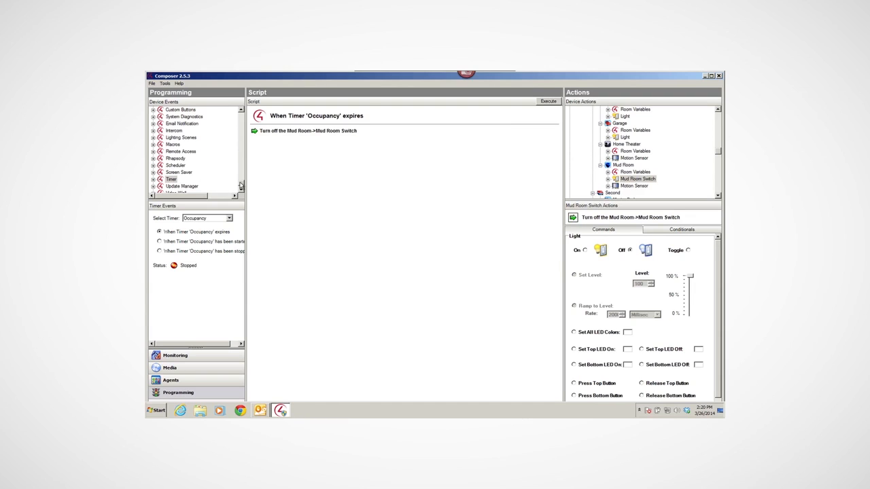
For the Mud Room motion sensor's senses-motion event, add a command turning on the Mud Room Switch
{"action": "left_click_drag", "start_coordinate": [241, 184], "coordinate": [242, 152]}
{"action": "left_click", "coordinate": [214, 166]}
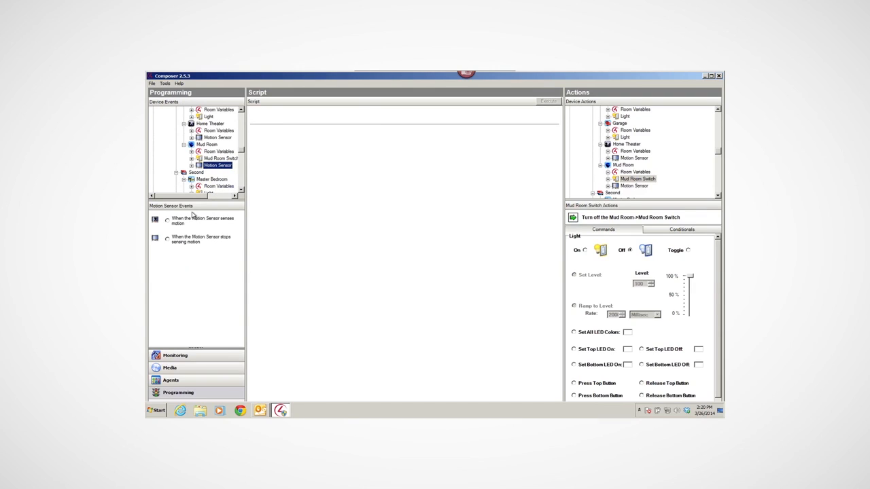
{"action": "left_click", "coordinate": [169, 221]}
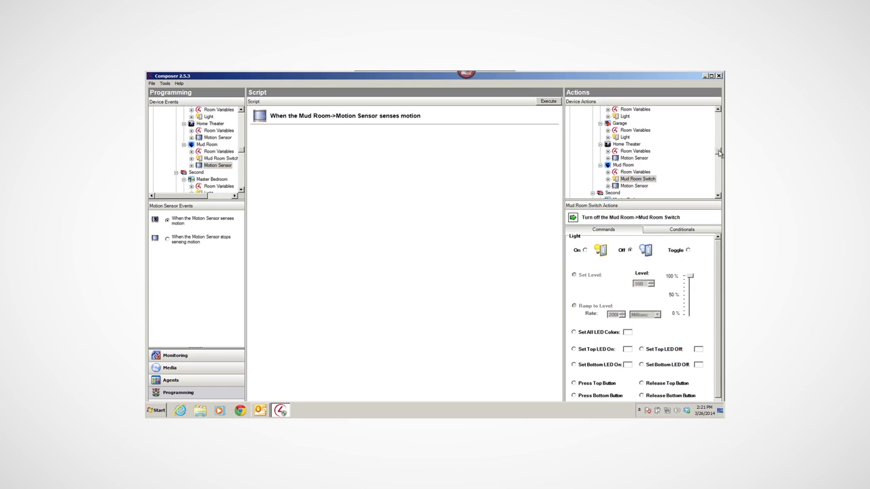
{"action": "scroll", "coordinate": [719, 154], "scroll_direction": "down", "scroll_amount": 5}
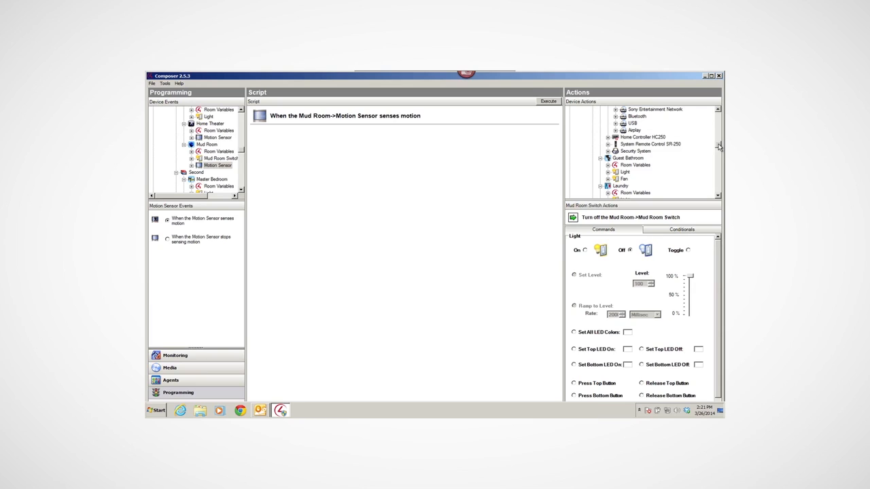
{"action": "left_click", "coordinate": [585, 250]}
{"action": "left_click_drag", "start_coordinate": [577, 219], "coordinate": [320, 171]}
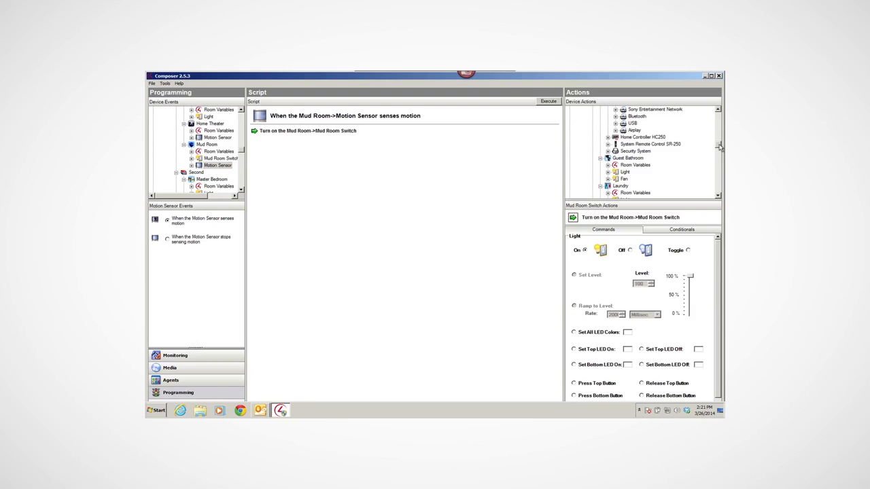
Add a Stop Timer 'Occupancy' command to the Mud Room motion sensor's senses-motion event
{"action": "left_click_drag", "start_coordinate": [720, 147], "coordinate": [716, 195]}
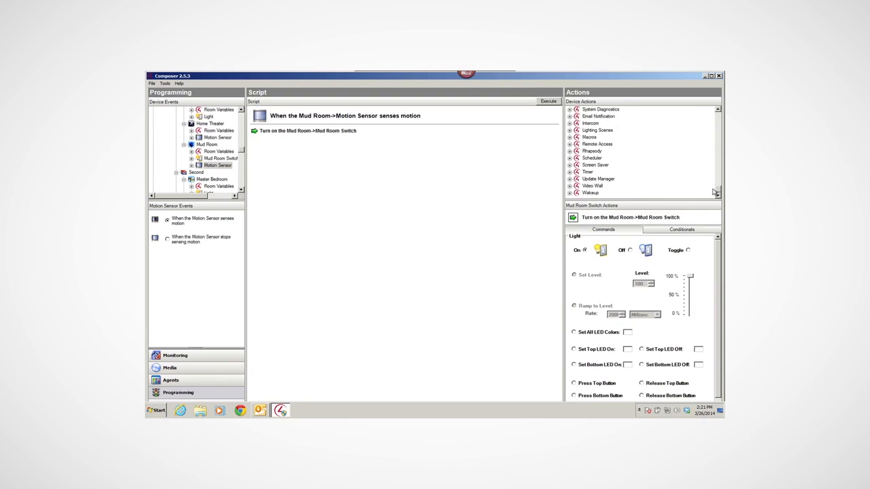
{"action": "left_click", "coordinate": [587, 172]}
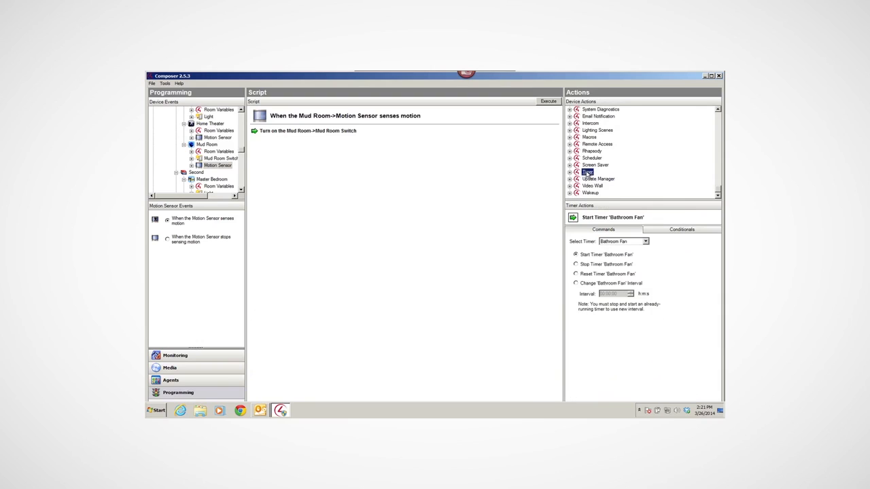
{"action": "left_click", "coordinate": [578, 265]}
{"action": "left_click", "coordinate": [646, 242]}
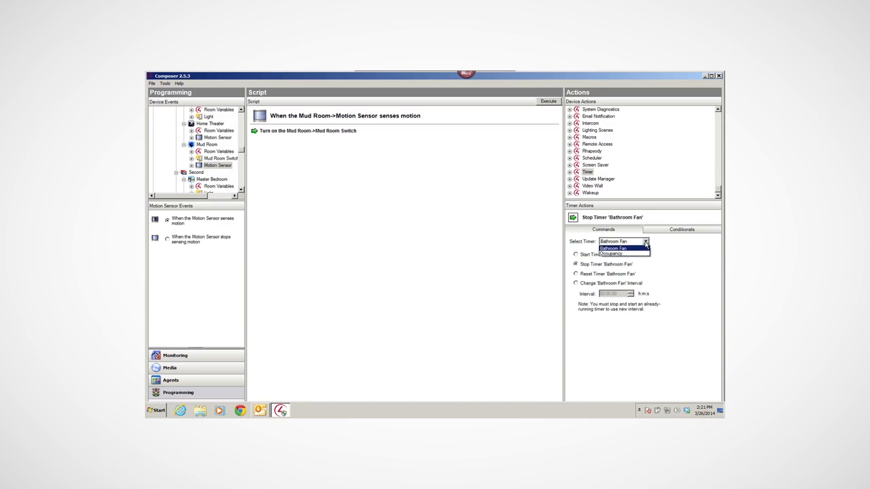
{"action": "left_click", "coordinate": [618, 254]}
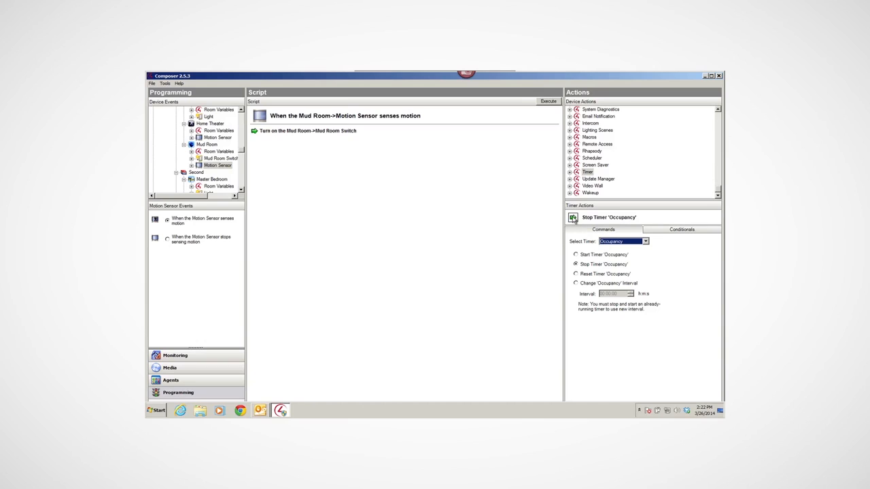
{"action": "left_click_drag", "start_coordinate": [574, 219], "coordinate": [295, 193]}
For the Mud Room motion sensor's stops-sensing-motion event, add a Start Timer 'Occupancy' command
{"action": "left_click", "coordinate": [208, 167]}
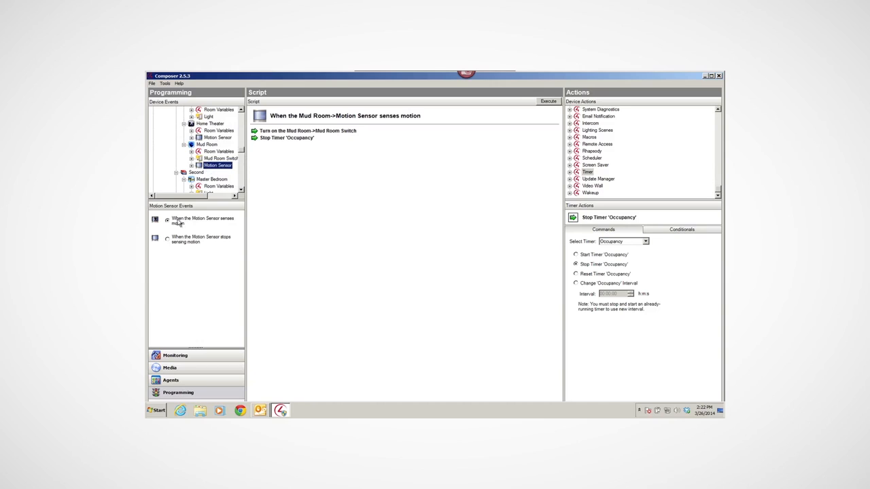
{"action": "left_click", "coordinate": [168, 241]}
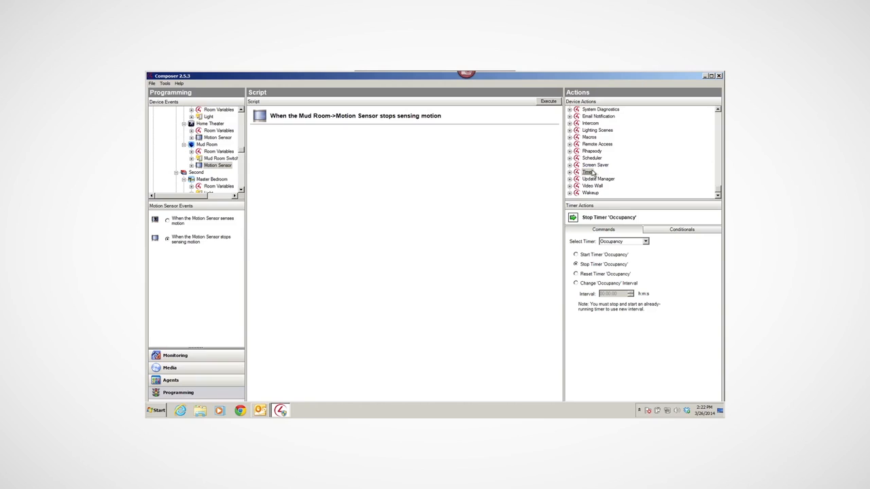
{"action": "left_click", "coordinate": [576, 255]}
{"action": "left_click_drag", "start_coordinate": [574, 217], "coordinate": [330, 196]}
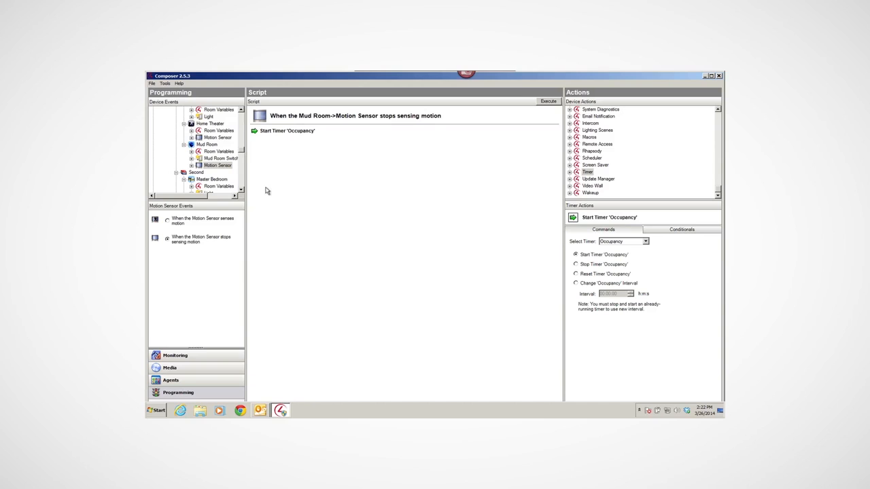
Review the script attached to the Occupancy timer's expires event
{"action": "left_click_drag", "start_coordinate": [242, 151], "coordinate": [243, 188]}
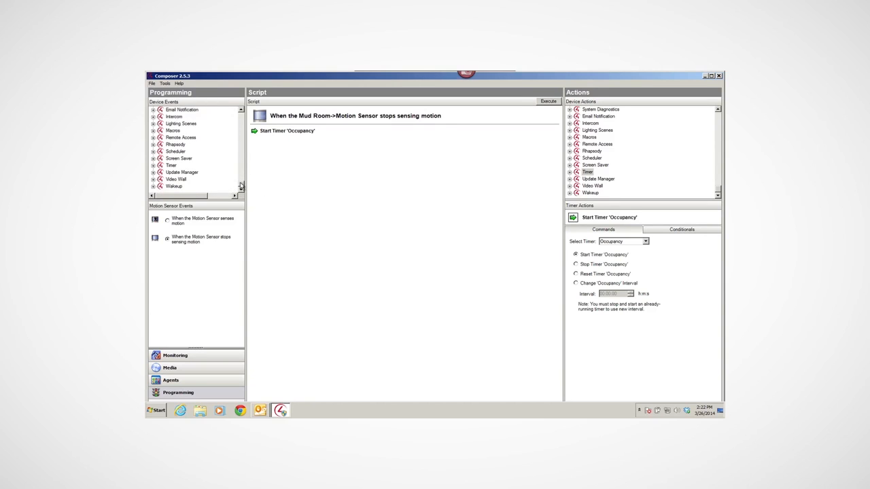
{"action": "left_click", "coordinate": [171, 166]}
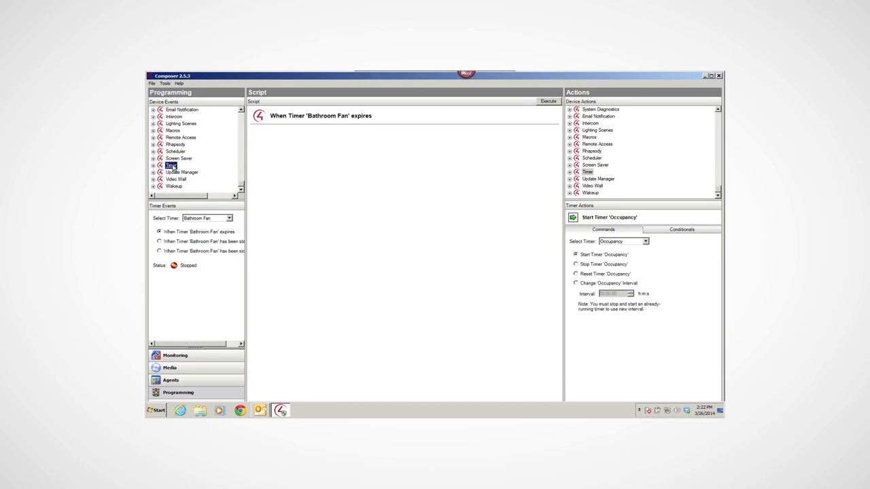
{"action": "left_click", "coordinate": [230, 218]}
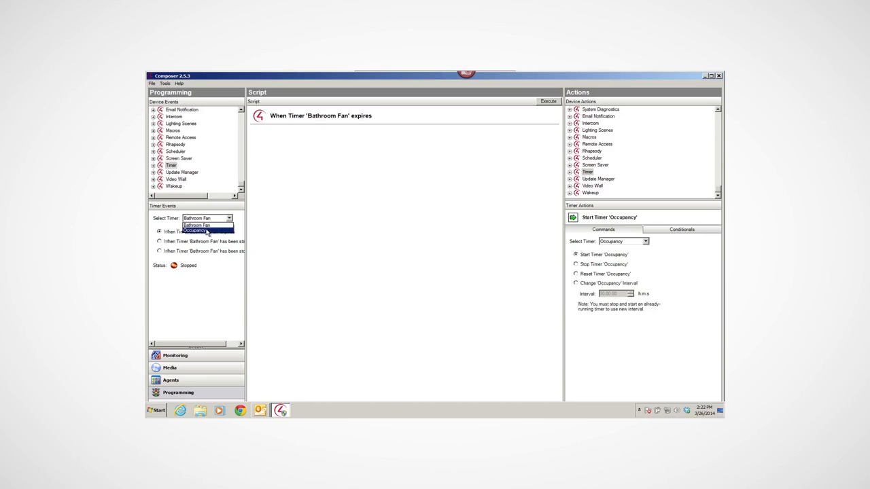
{"action": "left_click", "coordinate": [206, 231]}
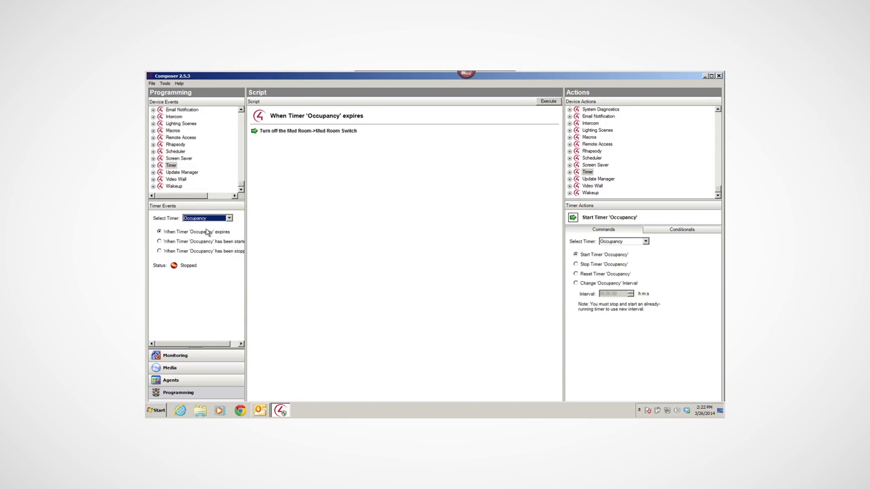